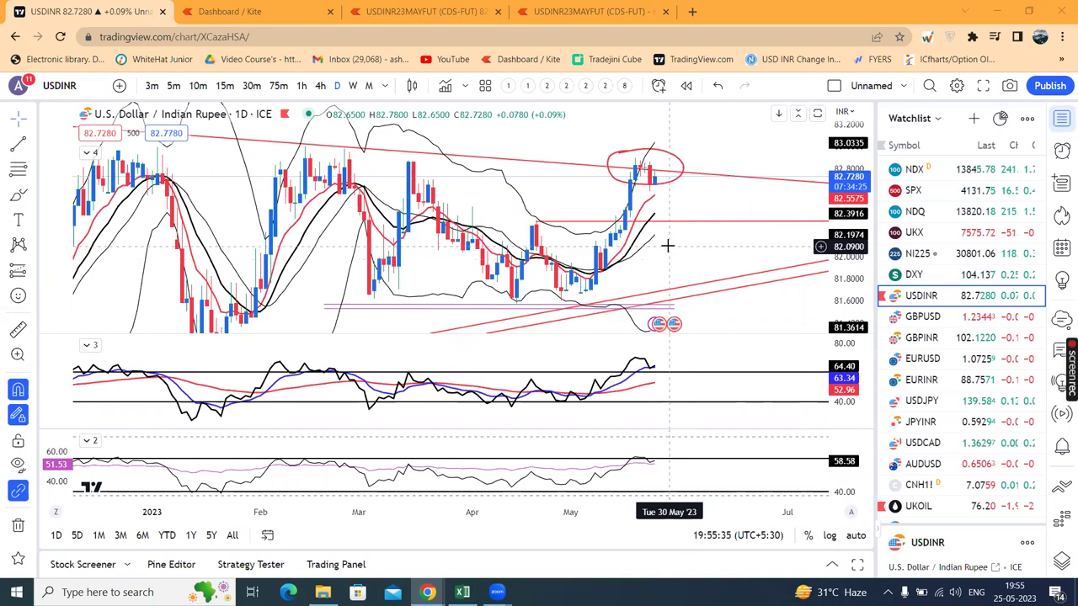
Switch from TradingView to the 5-minute USDINR MAY FUT chart in Kite and examine the 24/05 and 25/05 price action.
{"action": "scroll", "coordinate": [668, 245], "scroll_direction": "down", "scroll_amount": 1}
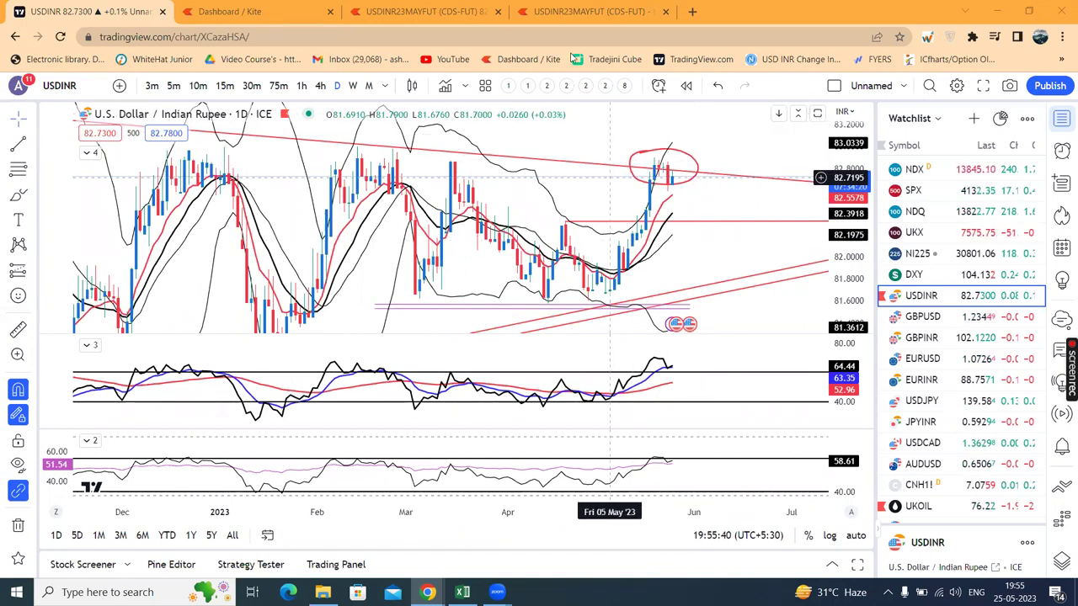
{"action": "left_click", "coordinate": [568, 16]}
{"action": "left_click", "coordinate": [363, 10]}
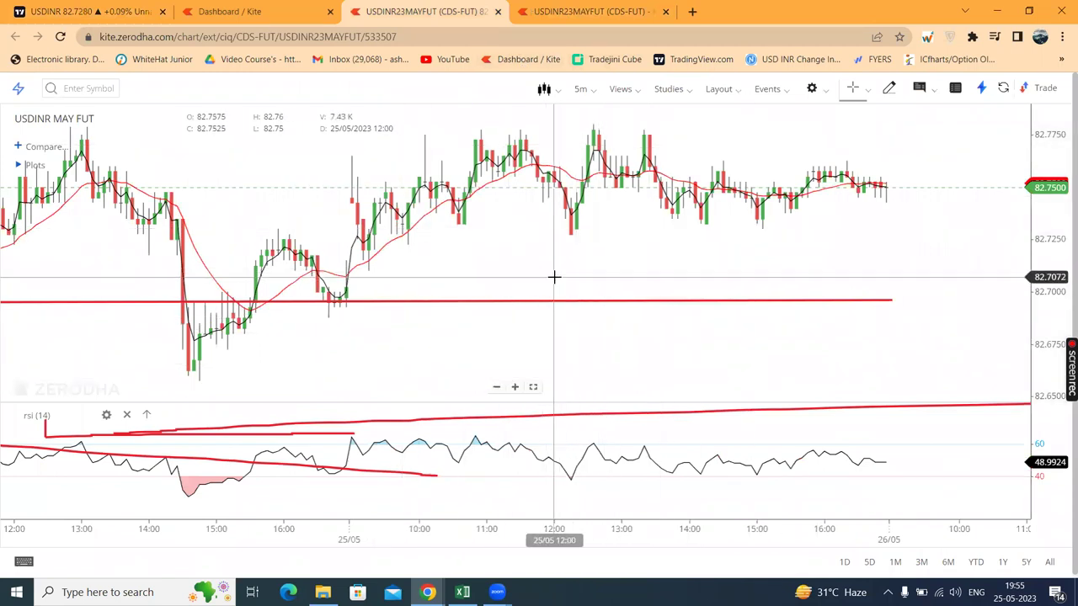
{"action": "scroll", "coordinate": [554, 276], "scroll_direction": "down", "scroll_amount": 2}
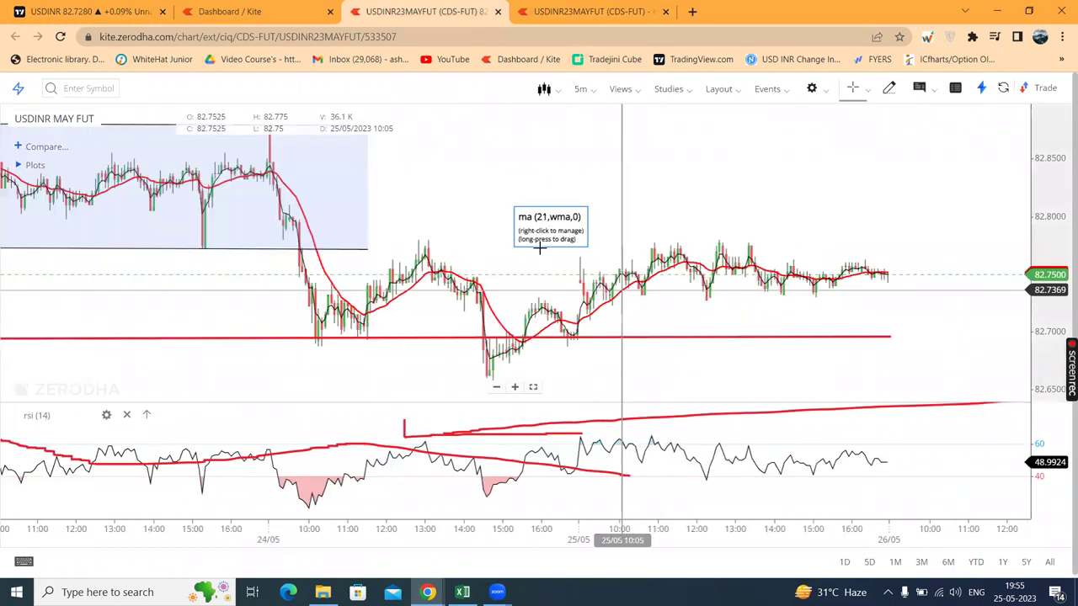
{"action": "scroll", "coordinate": [539, 248], "scroll_direction": "up", "scroll_amount": 2}
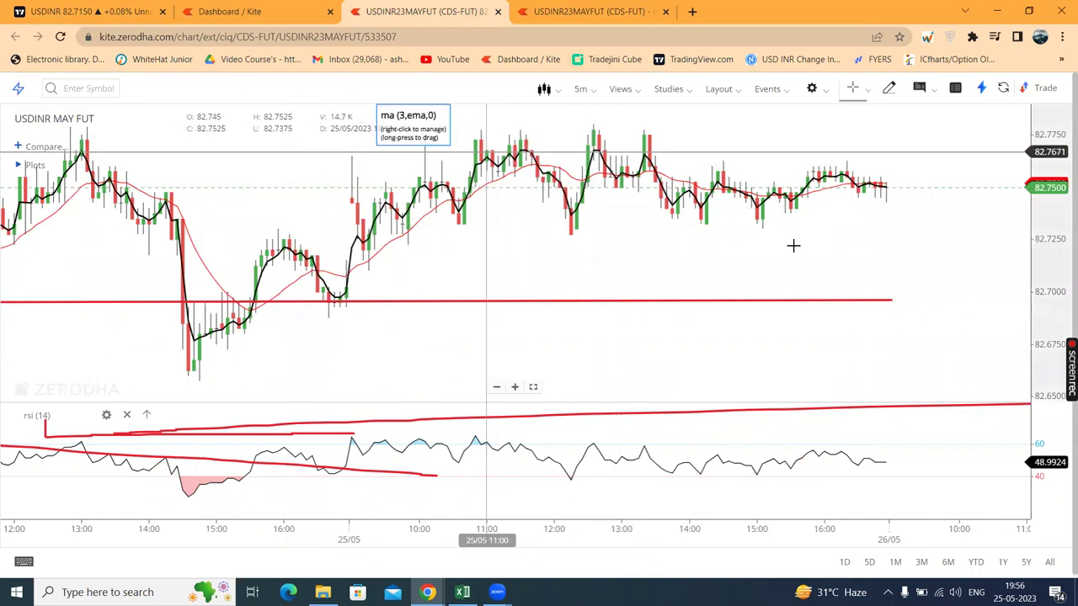
{"action": "scroll", "coordinate": [823, 250], "scroll_direction": "down", "scroll_amount": 1}
{"action": "scroll", "coordinate": [823, 250], "scroll_direction": "up", "scroll_amount": 1}
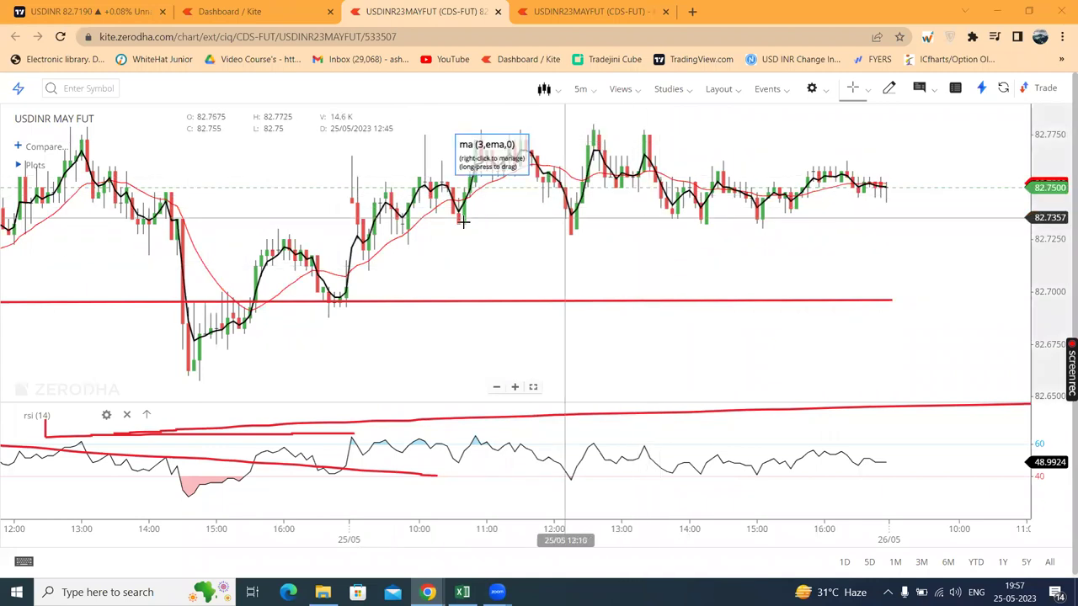
On the 1-hour USDINR MAY FUT chart, doodle a short downward stroke from the latest price to sketch a possible decline.
{"action": "left_click", "coordinate": [602, 11]}
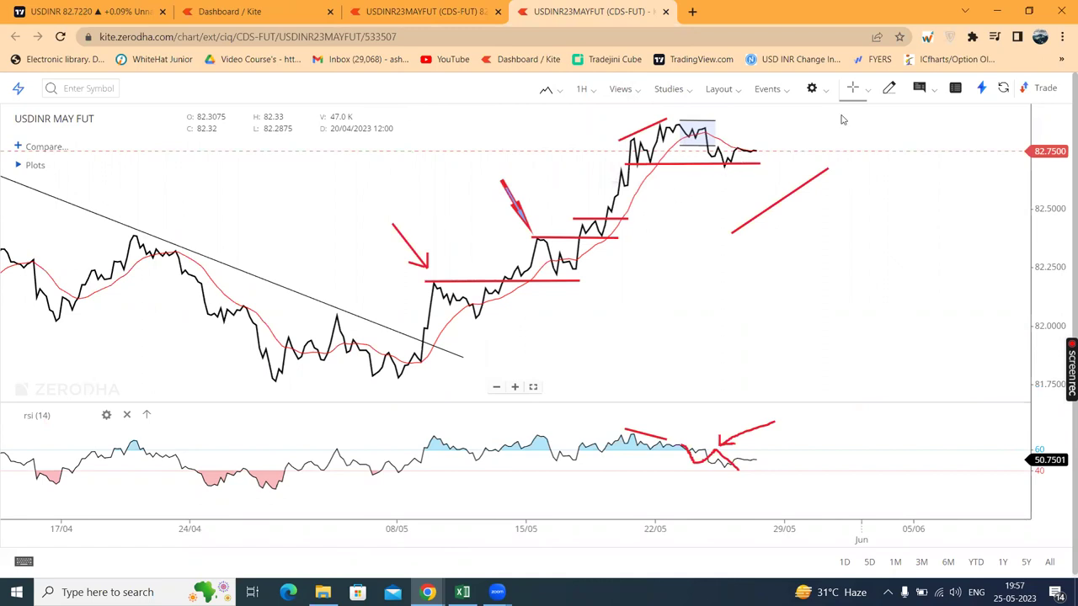
{"action": "left_click", "coordinate": [888, 87]}
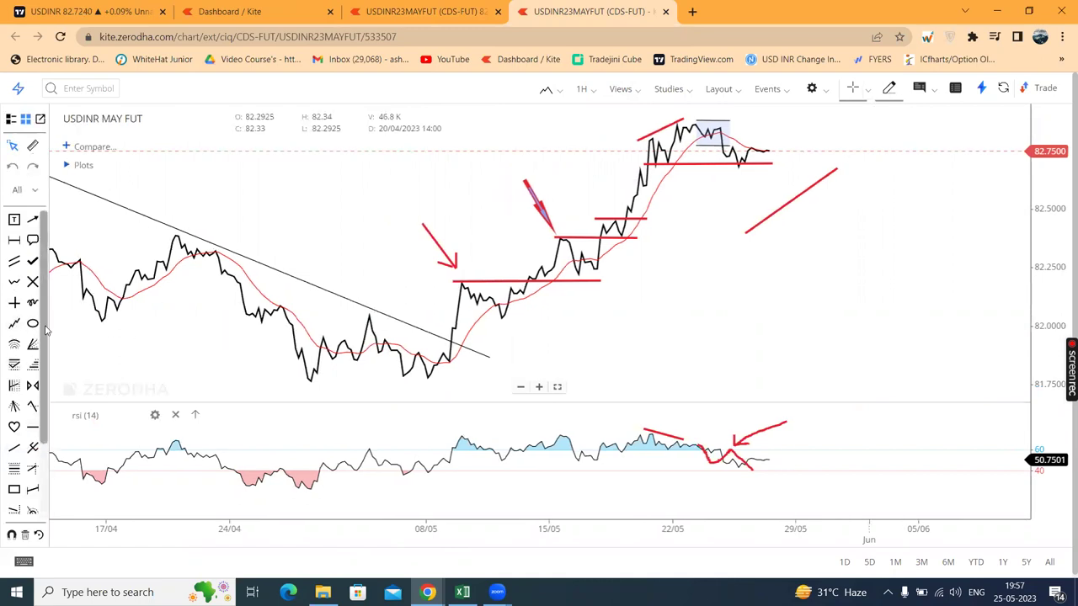
{"action": "left_click", "coordinate": [32, 303]}
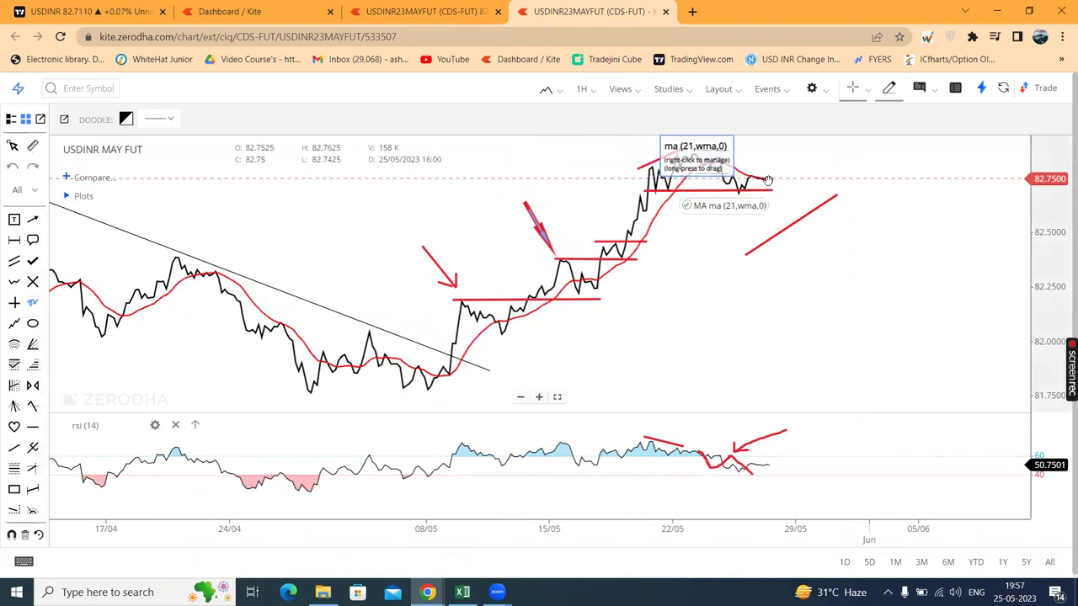
{"action": "left_click_drag", "start_coordinate": [773, 185], "coordinate": [789, 212]}
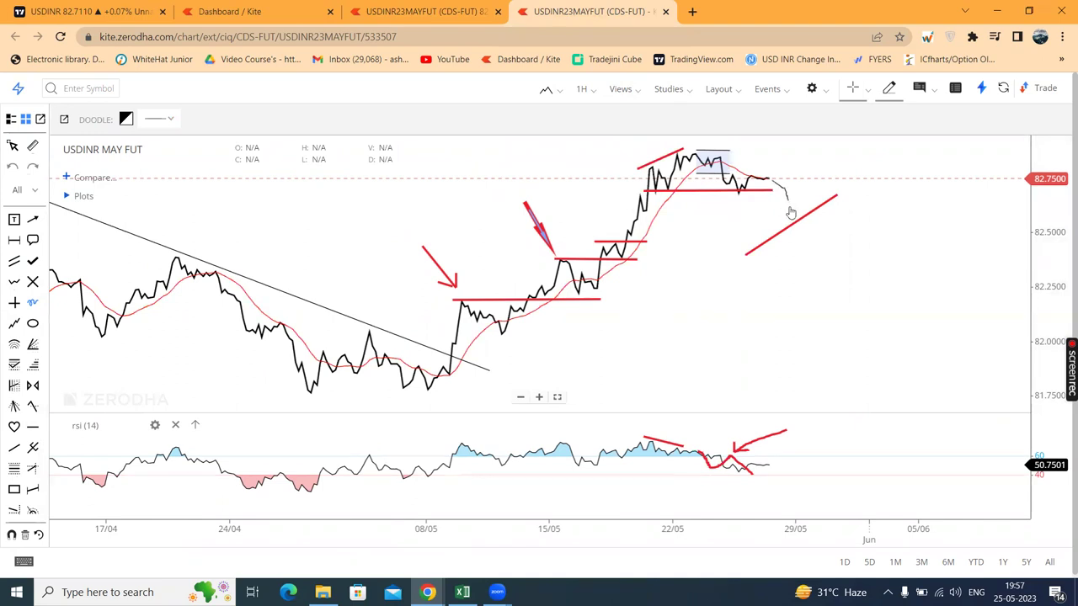
{"action": "left_click", "coordinate": [13, 145]}
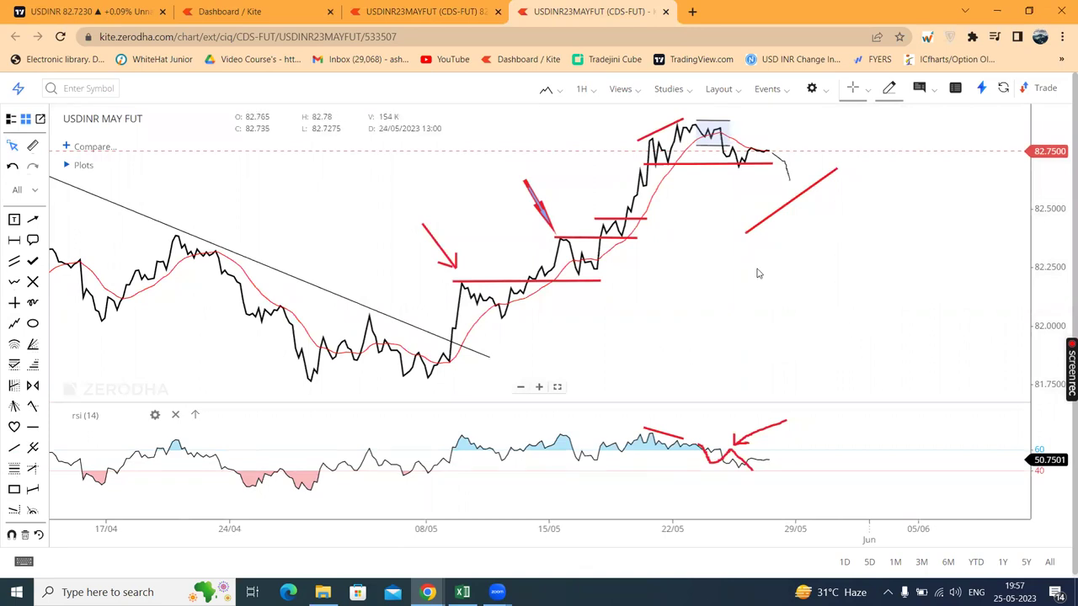
Reposition both ends of the loose red segment to form a rising trend line from the 08/05 low under the recent lows, then close the drawing tools.
{"action": "left_click_drag", "start_coordinate": [745, 235], "coordinate": [426, 382]}
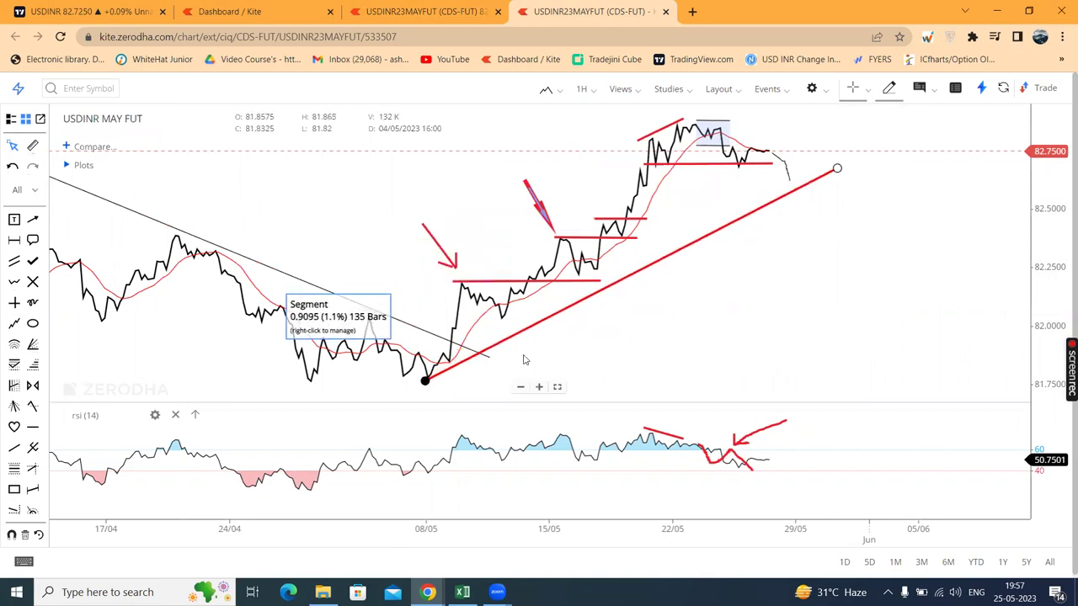
{"action": "left_click_drag", "start_coordinate": [837, 168], "coordinate": [828, 119]}
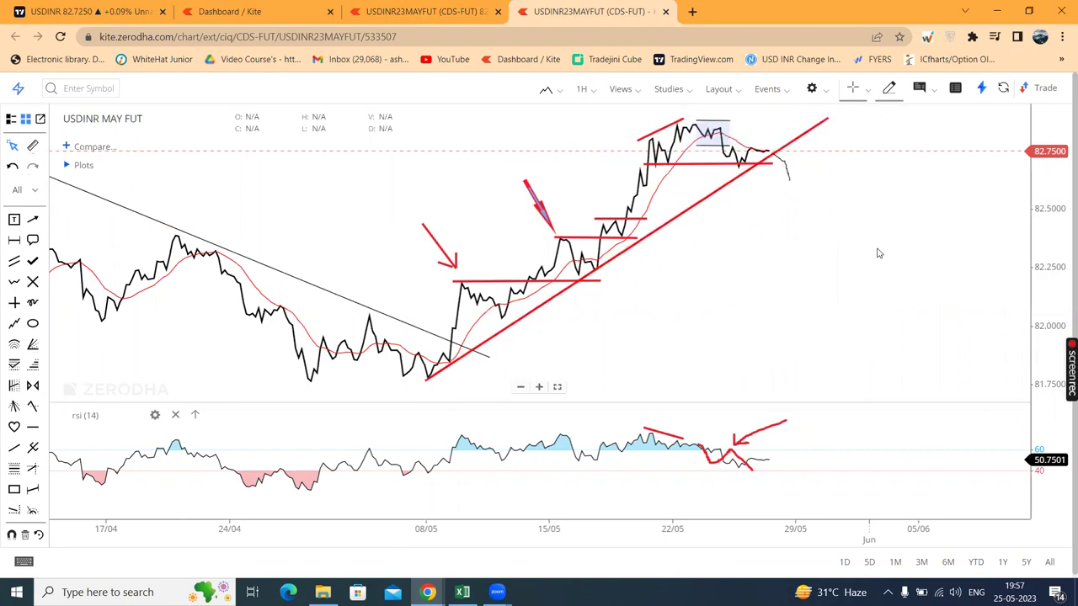
{"action": "mouse_move", "coordinate": [738, 171]}
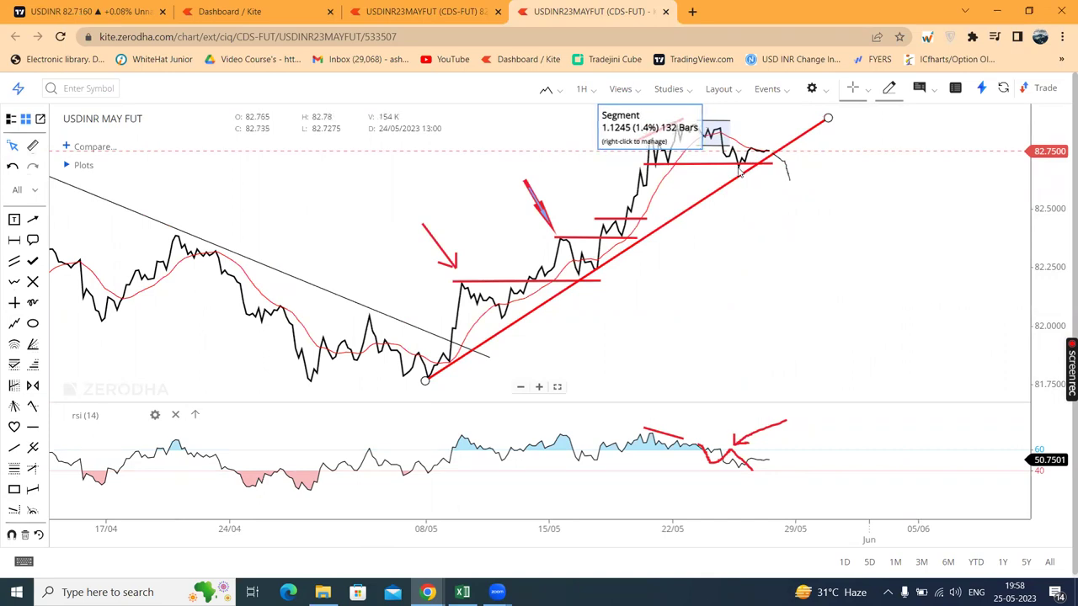
{"action": "left_click", "coordinate": [890, 90]}
{"action": "left_click", "coordinate": [853, 89]}
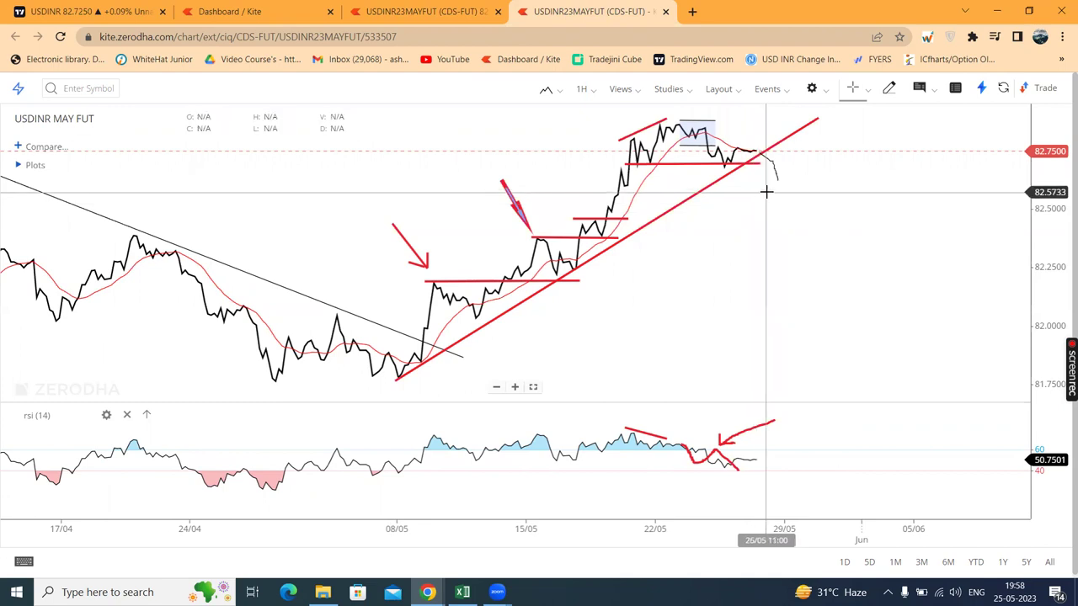
Compare the latest price action on the 5-minute and 1-hour charts and examine the rising trend line over a wider period.
{"action": "left_click", "coordinate": [439, 10]}
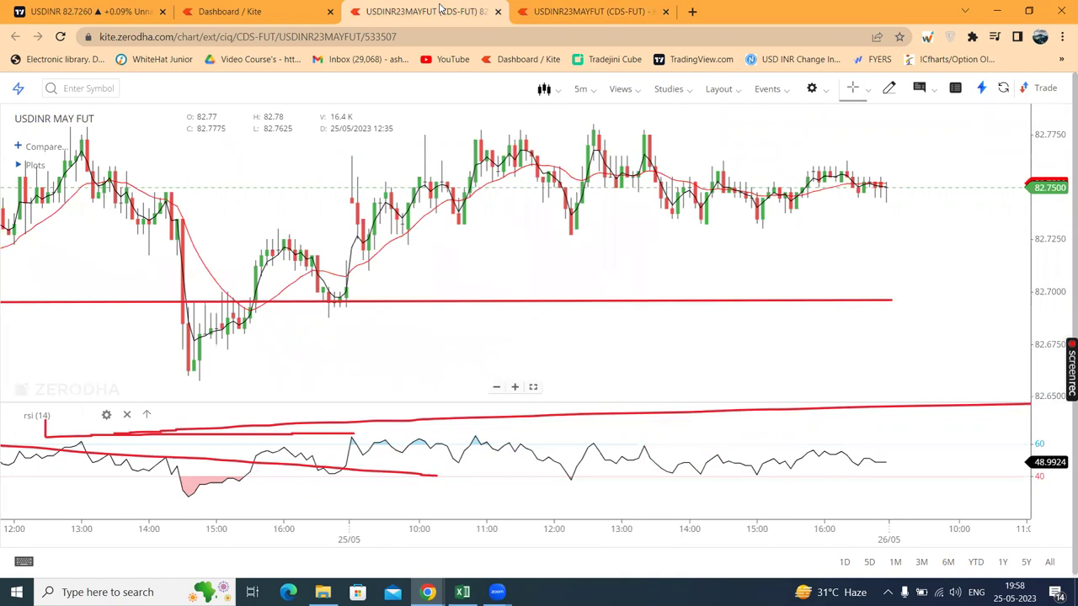
{"action": "left_click", "coordinate": [570, 13]}
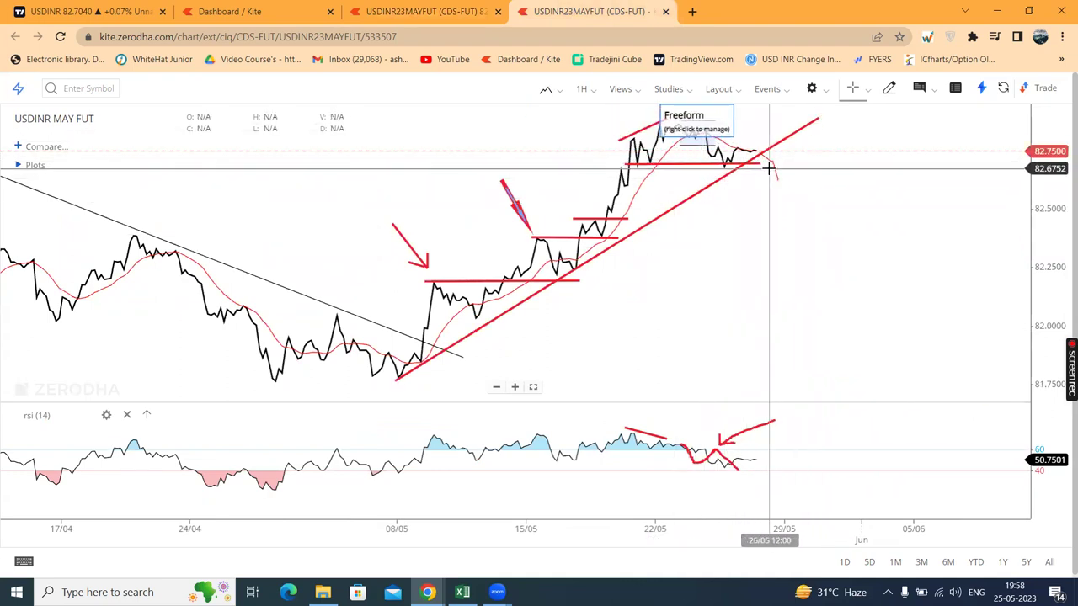
{"action": "left_click", "coordinate": [379, 15]}
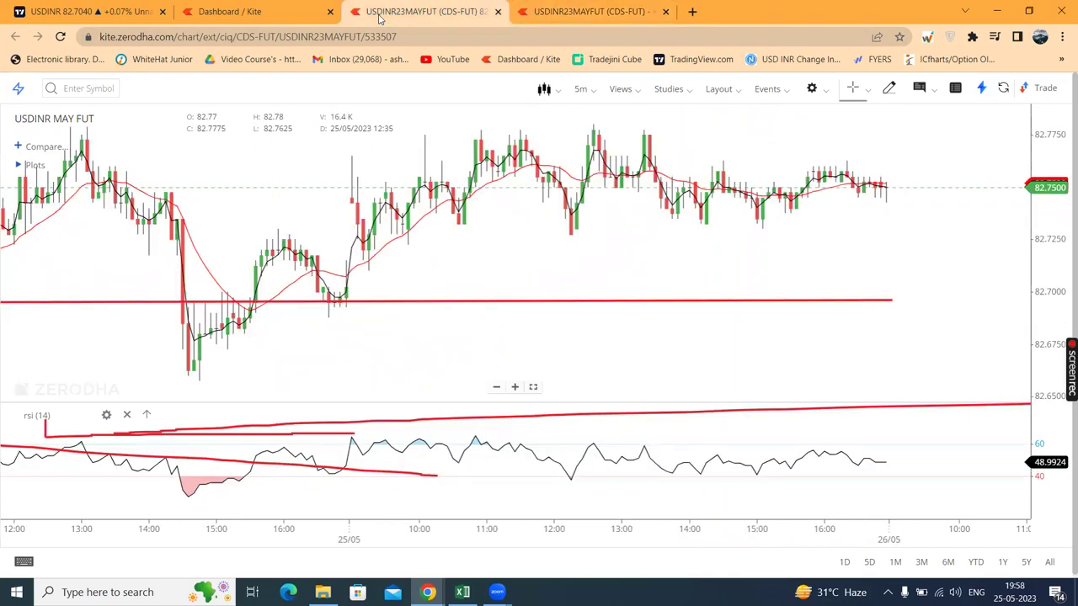
{"action": "left_click", "coordinate": [560, 17]}
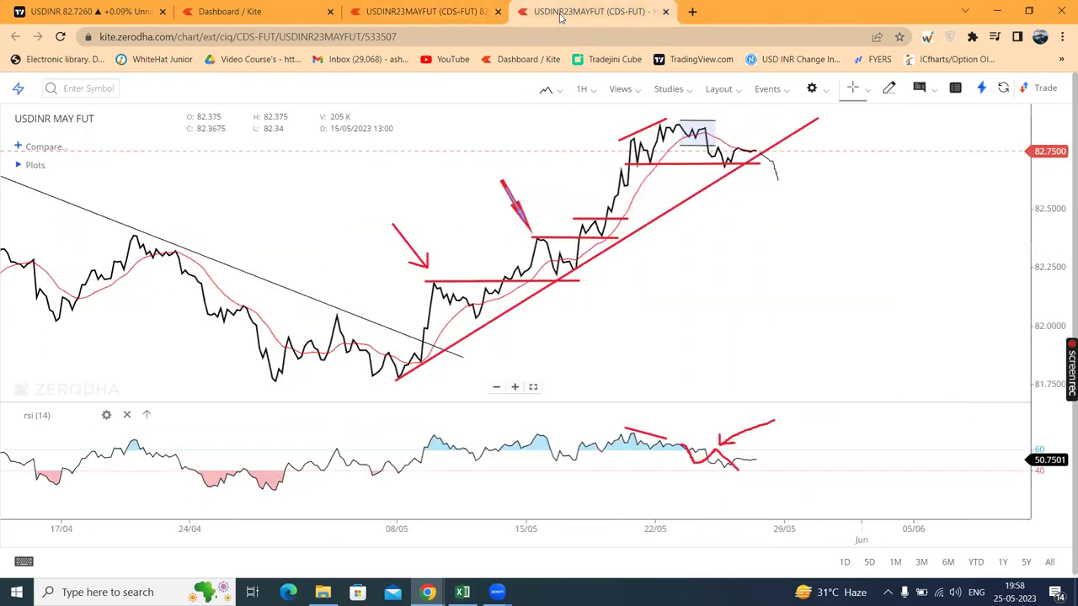
{"action": "left_click", "coordinate": [430, 15]}
{"action": "left_click", "coordinate": [531, 10]}
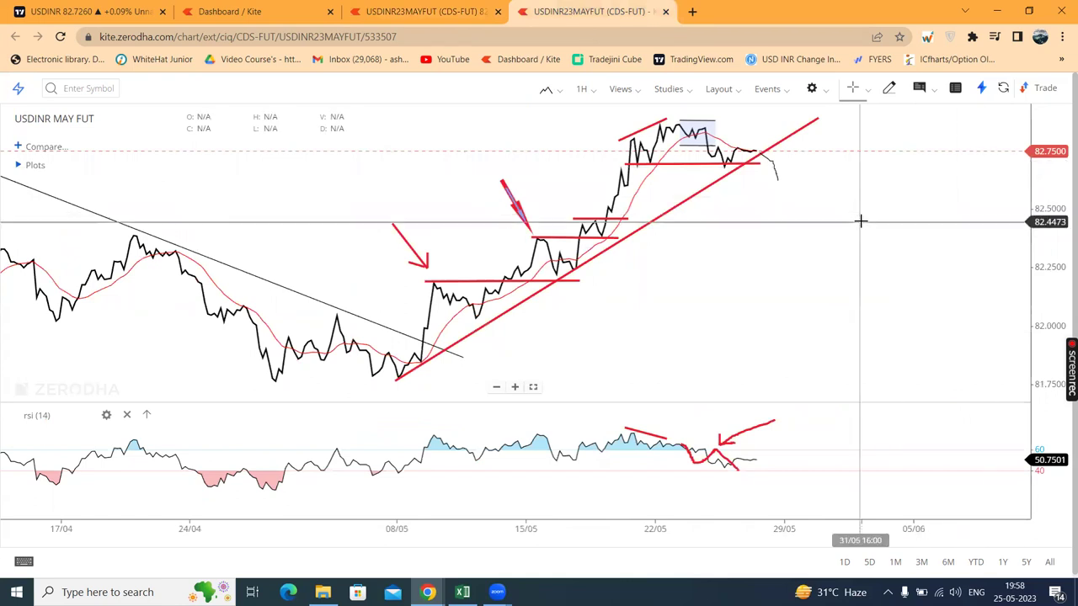
{"action": "scroll", "coordinate": [861, 221], "scroll_direction": "down", "scroll_amount": 5}
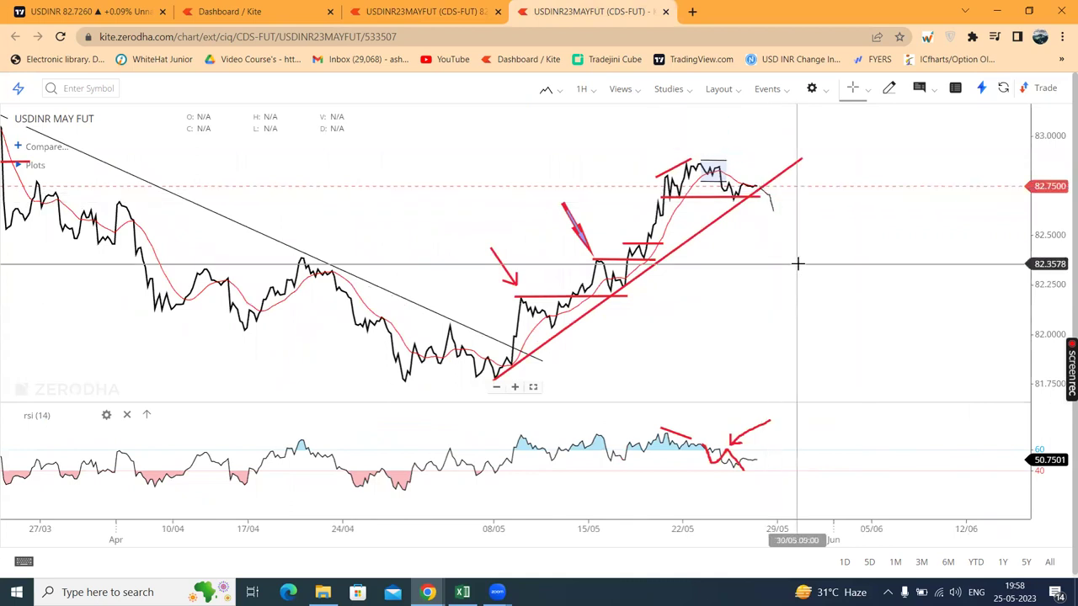
Examine the 5-minute price and RSI history back to 22/05, including the channel and support line, and return to the latest candles.
{"action": "left_click", "coordinate": [373, 12]}
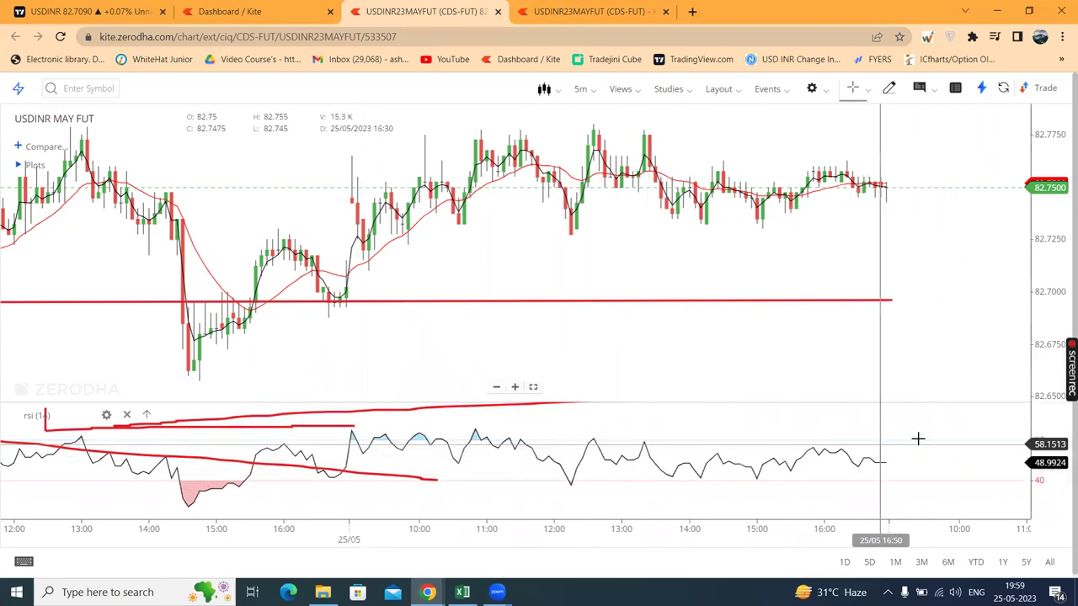
{"action": "left_click_drag", "start_coordinate": [1045, 467], "coordinate": [1045, 461]}
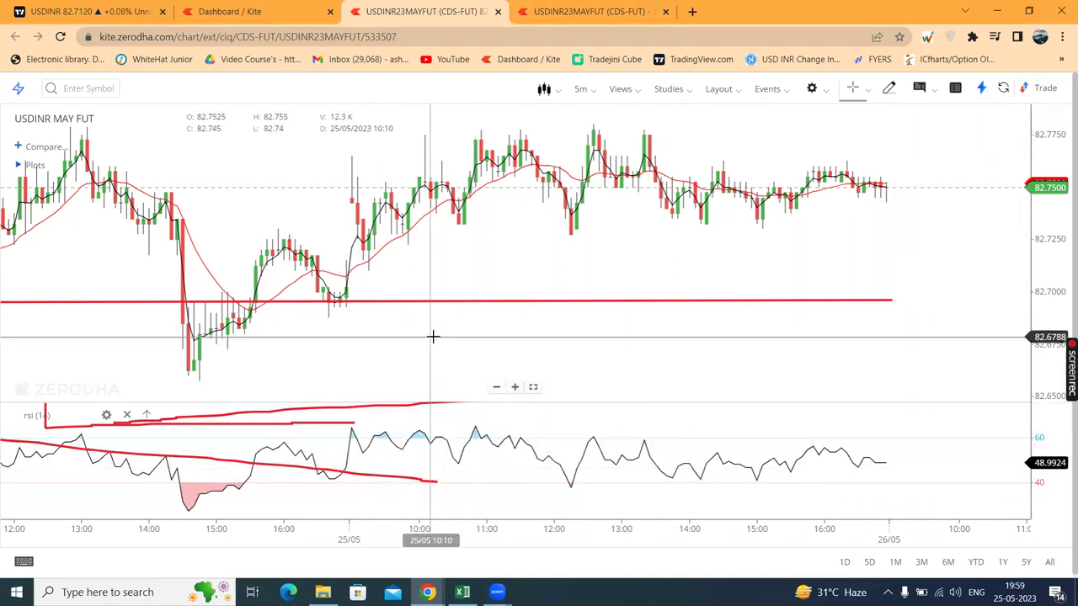
{"action": "left_click_drag", "start_coordinate": [432, 337], "coordinate": [724, 328]}
{"action": "left_click_drag", "start_coordinate": [222, 365], "coordinate": [588, 244]}
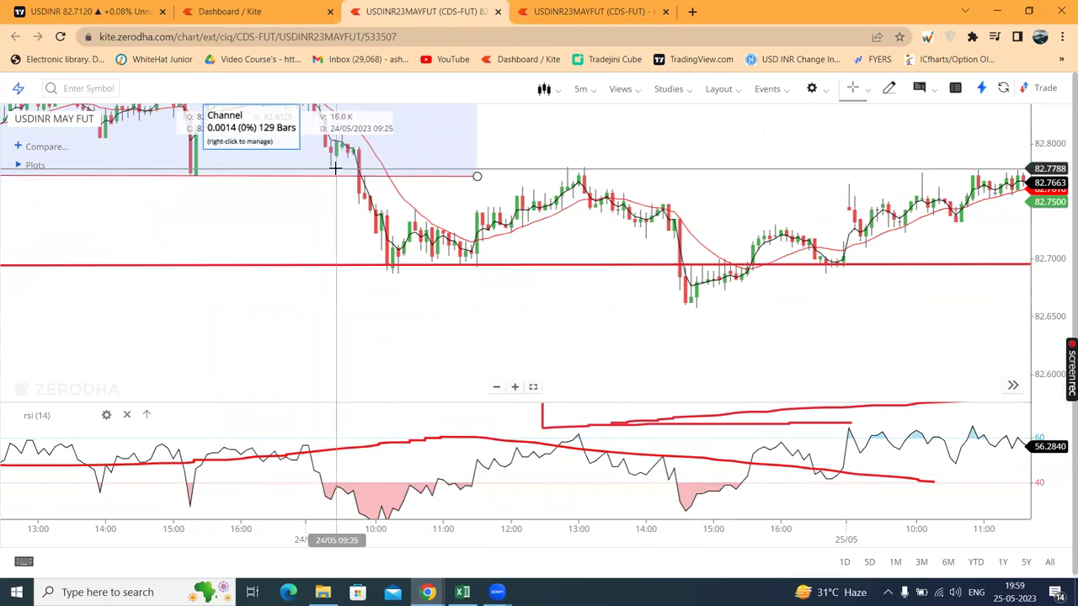
{"action": "left_click_drag", "start_coordinate": [253, 345], "coordinate": [648, 337]}
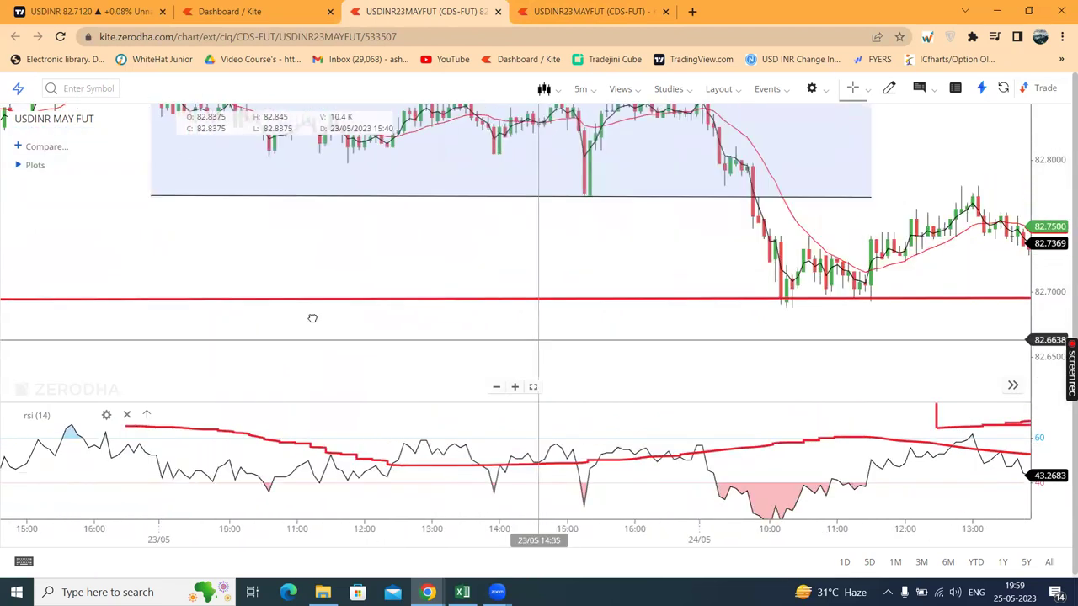
{"action": "left_click_drag", "start_coordinate": [313, 313], "coordinate": [722, 312]}
{"action": "left_click_drag", "start_coordinate": [272, 291], "coordinate": [619, 291]}
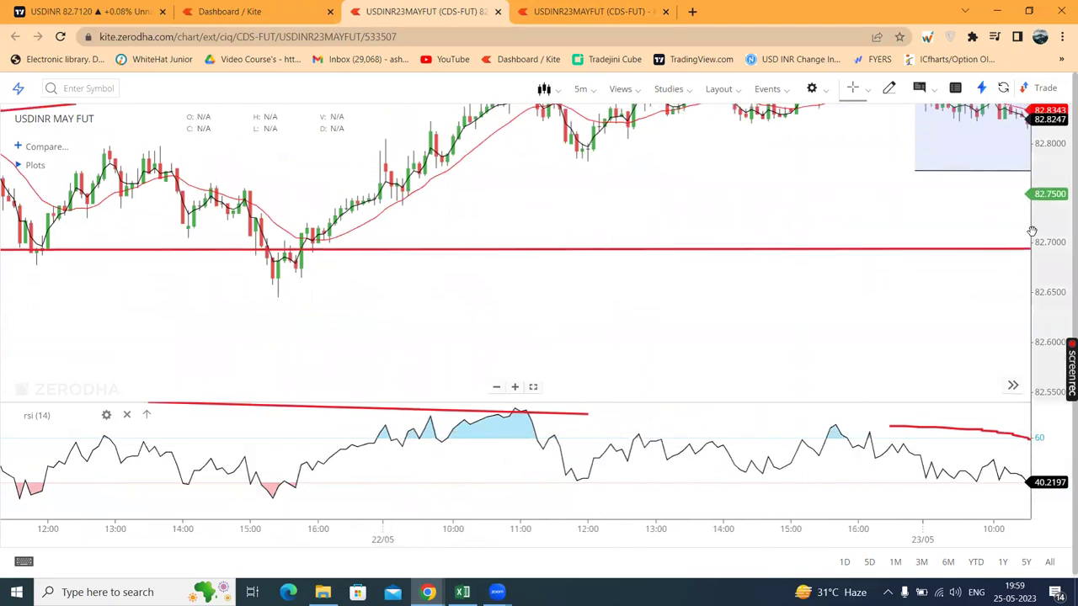
{"action": "left_click_drag", "start_coordinate": [840, 180], "coordinate": [821, 288]}
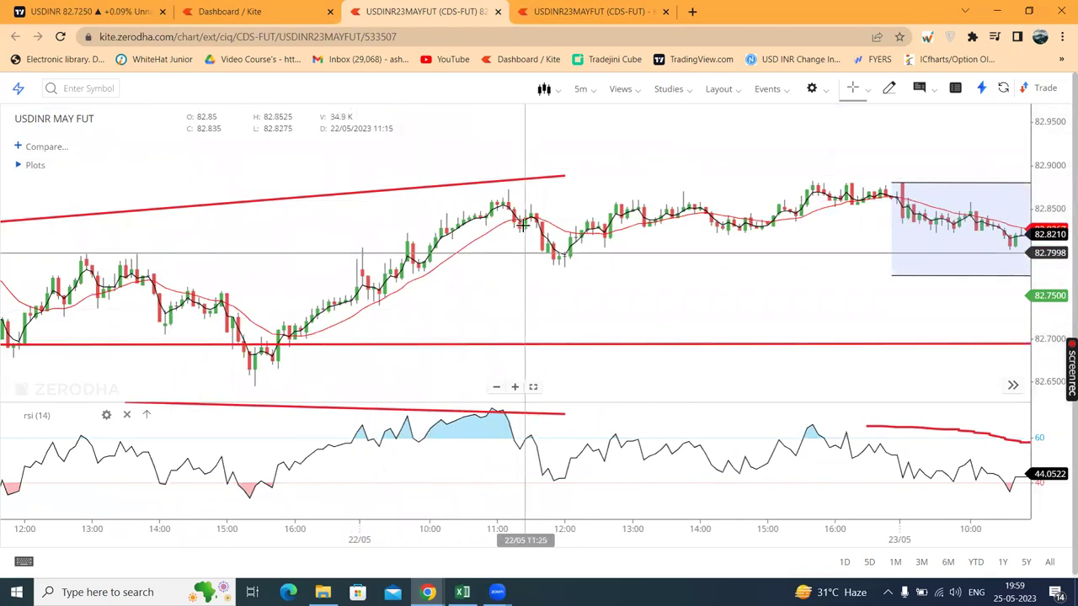
{"action": "left_click_drag", "start_coordinate": [510, 268], "coordinate": [333, 266]}
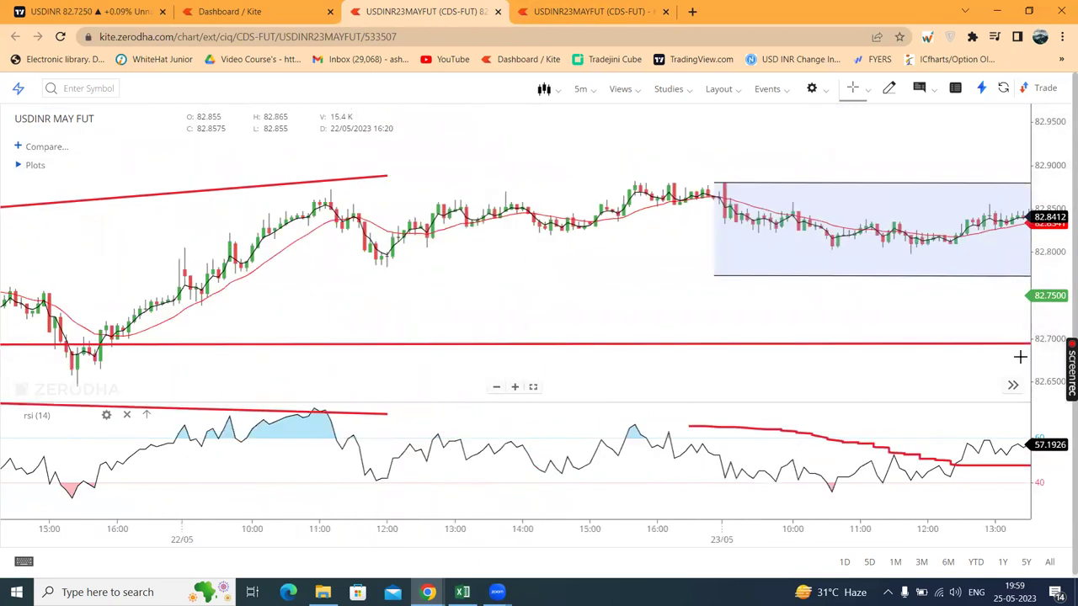
{"action": "left_click", "coordinate": [1013, 385]}
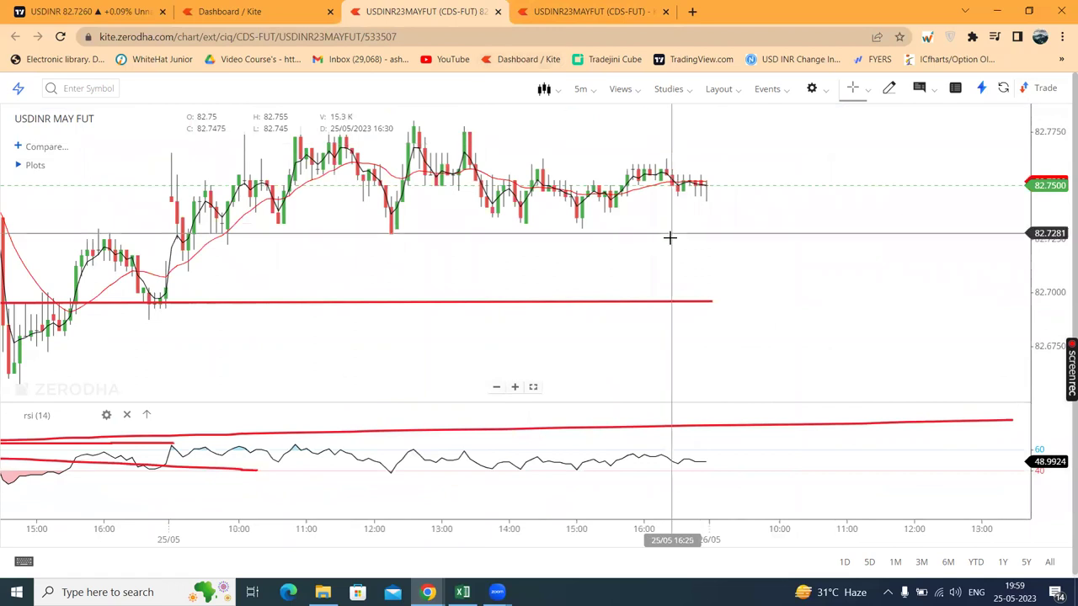
Check the latest price and RSI behaviour at the 10-minute and 15-minute intervals.
{"action": "left_click", "coordinate": [581, 89]}
{"action": "left_click", "coordinate": [587, 215]}
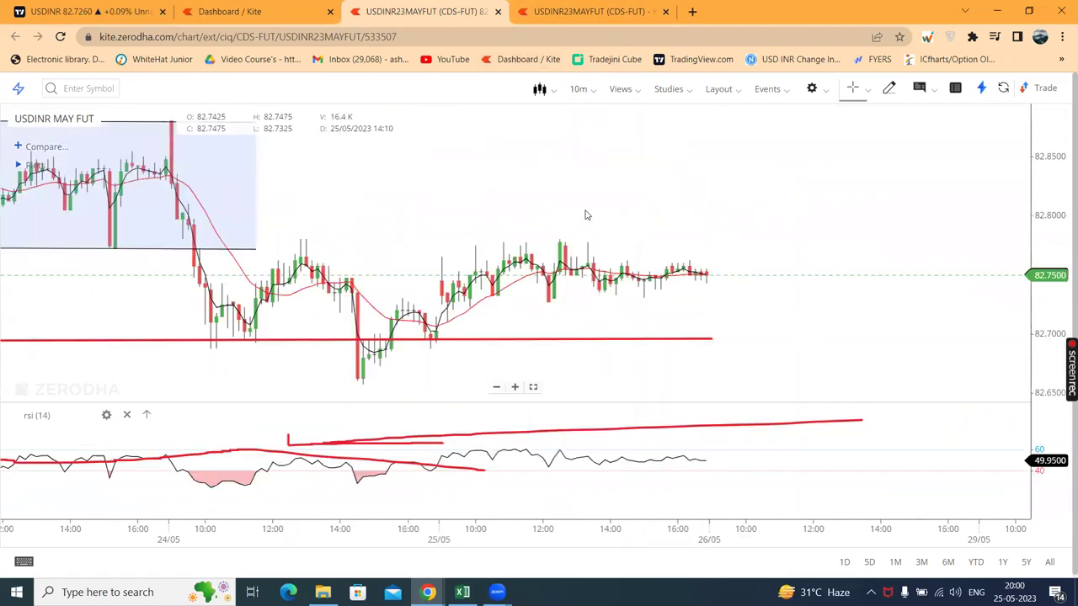
{"action": "left_click_drag", "start_coordinate": [1053, 459], "coordinate": [1052, 438]}
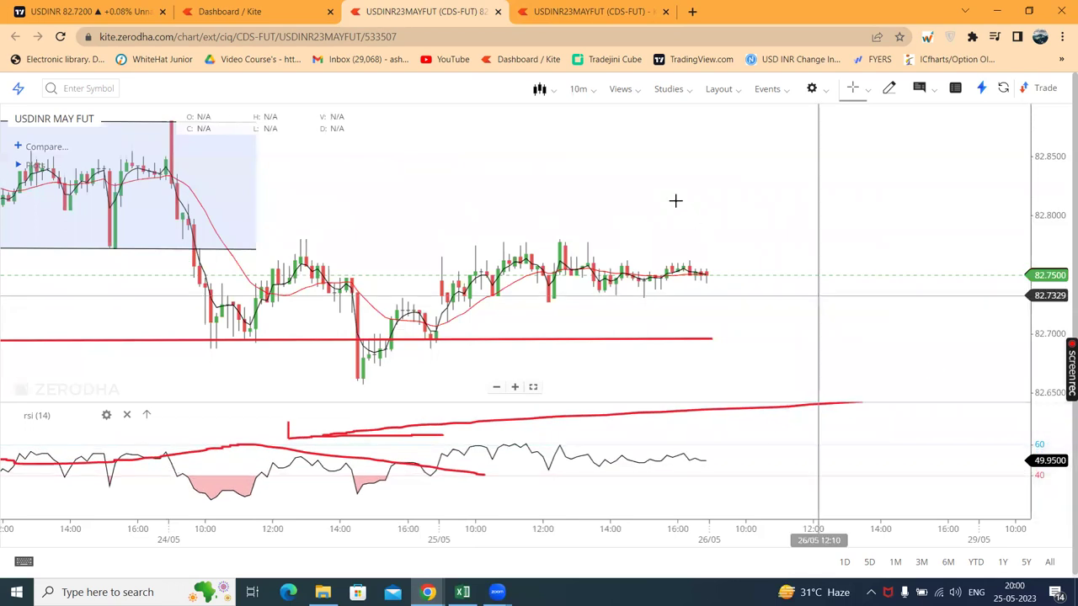
{"action": "left_click", "coordinate": [580, 91]}
{"action": "left_click", "coordinate": [589, 236]}
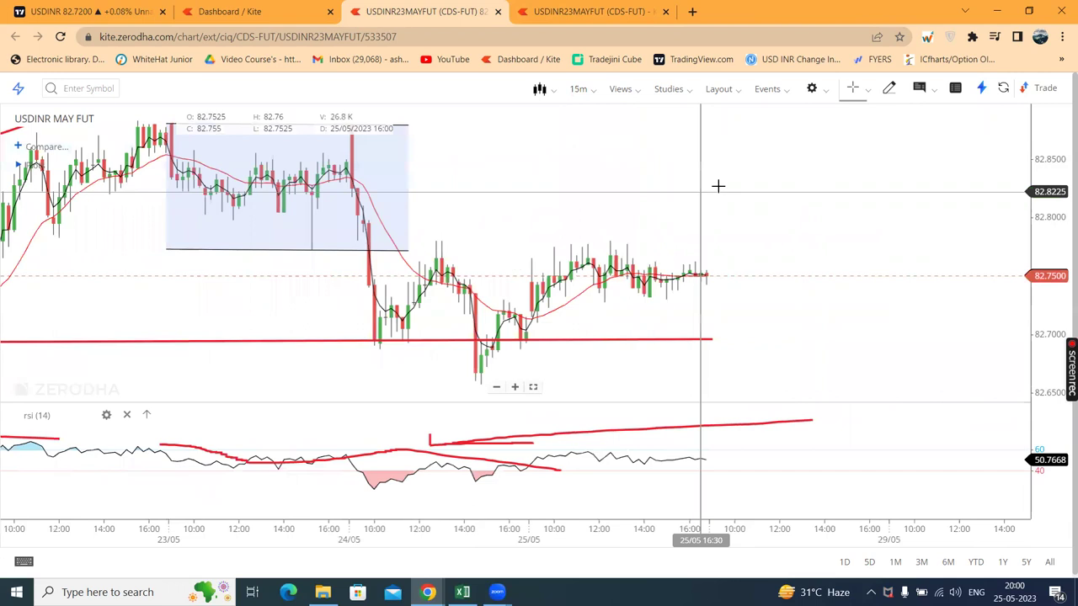
Set the chart back to the 5-minute interval, stretch the RSI scale vertically, and bring more of the 24/05 and 25/05 candles into view.
{"action": "left_click", "coordinate": [592, 94]}
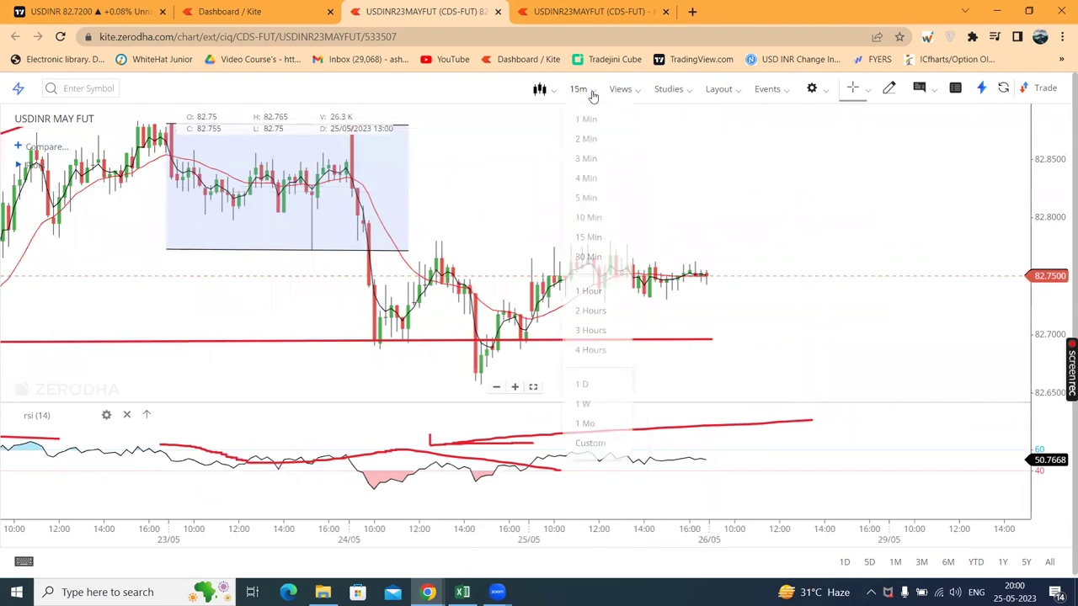
{"action": "left_click", "coordinate": [590, 200]}
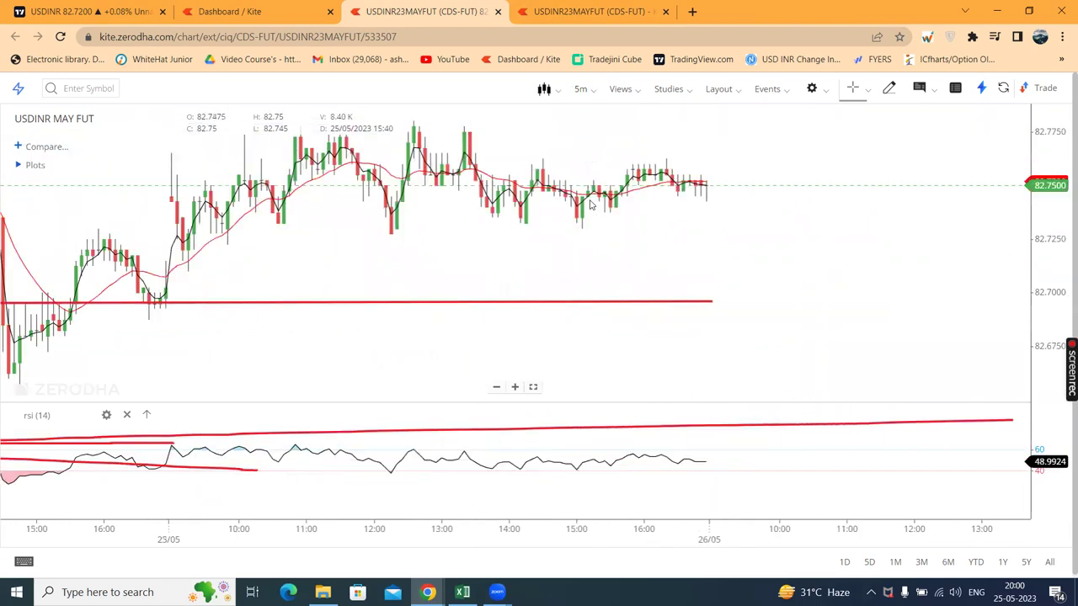
{"action": "left_click_drag", "start_coordinate": [1044, 469], "coordinate": [1055, 416]}
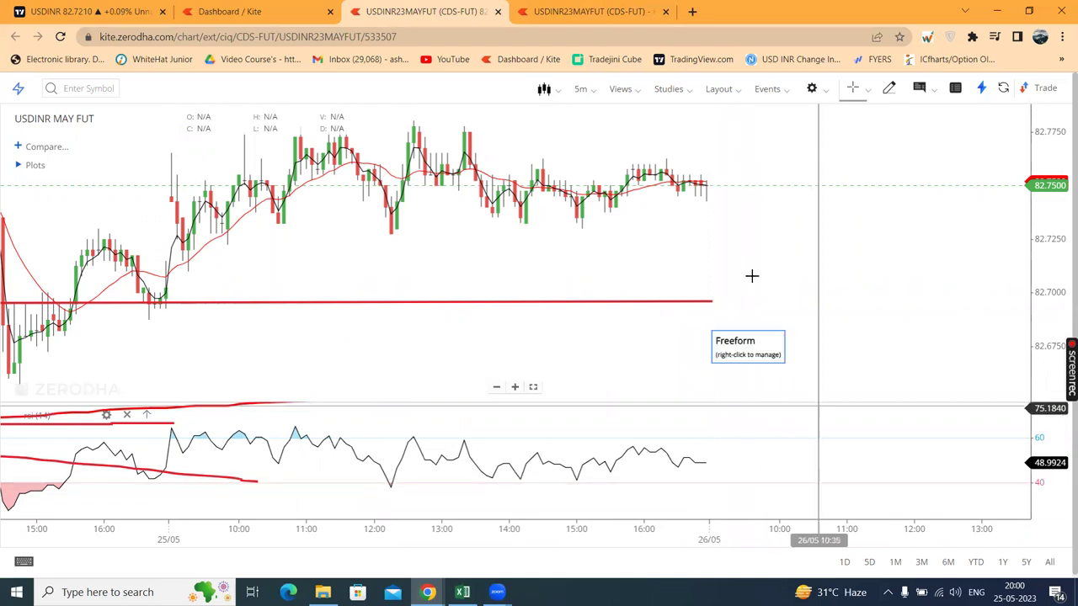
{"action": "left_click_drag", "start_coordinate": [750, 277], "coordinate": [847, 281]}
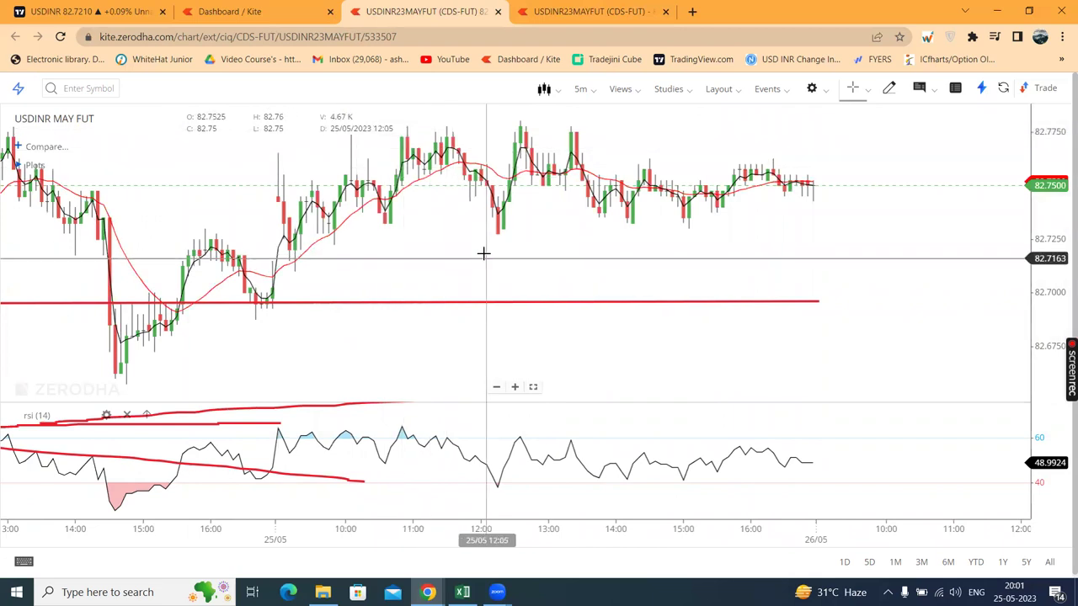
Compare the marked 1-hour price and RSI chart with the 5-minute chart, ending on the 5-minute one.
{"action": "left_click", "coordinate": [567, 20]}
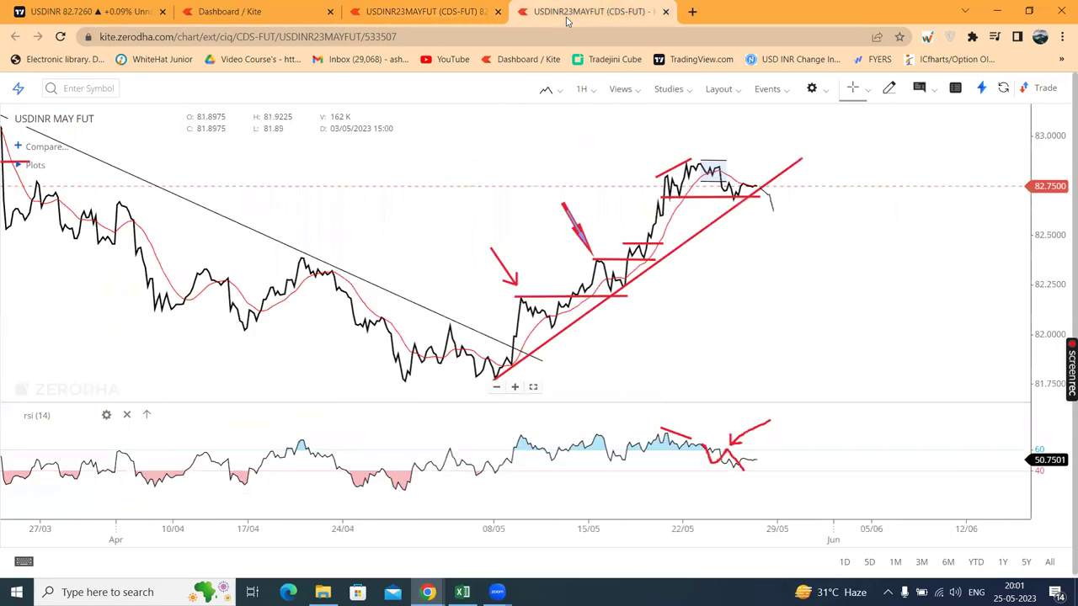
{"action": "left_click", "coordinate": [416, 12]}
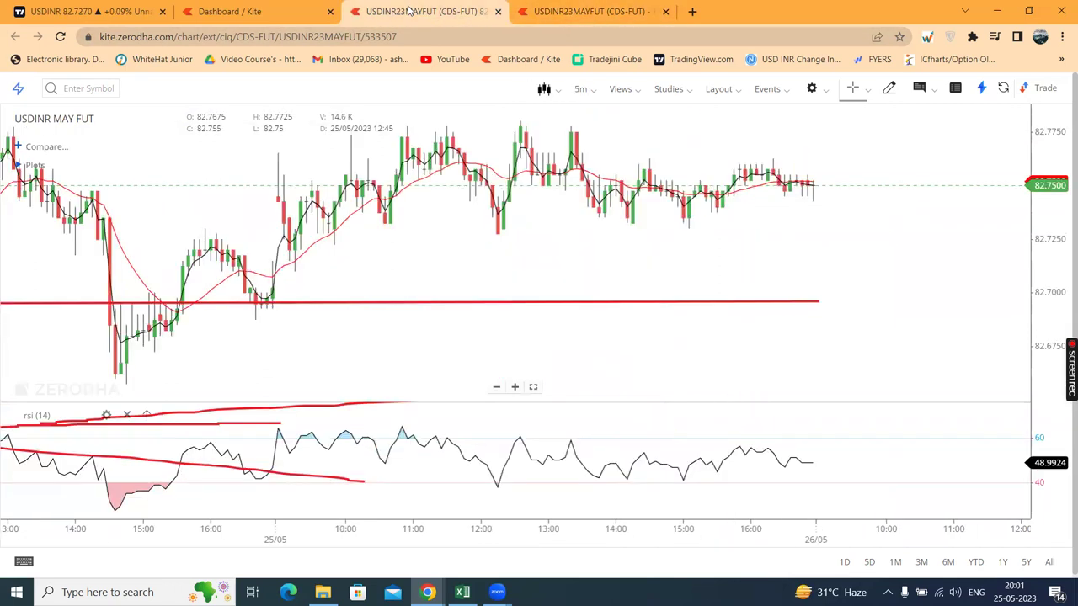
{"action": "left_click", "coordinate": [591, 12]}
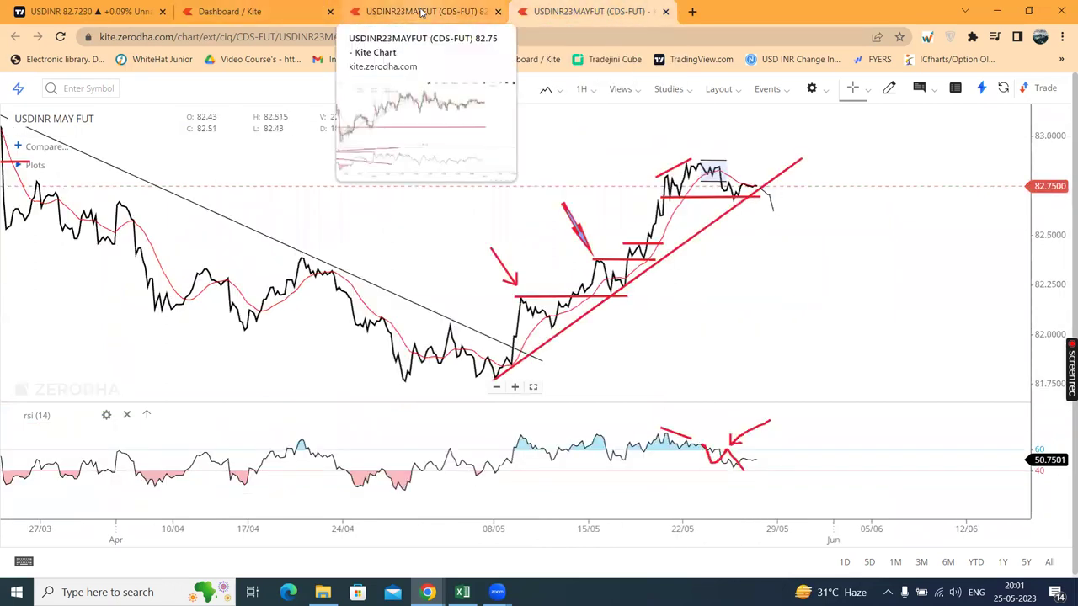
{"action": "left_click", "coordinate": [421, 12]}
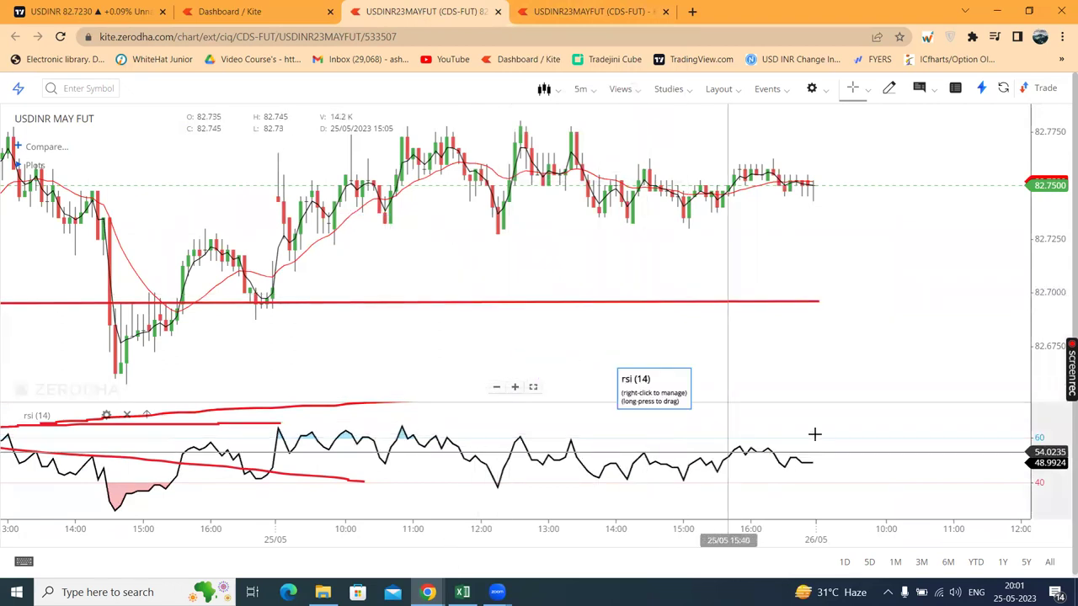
Examine the 5-minute candles and RSI from 24/05 to 25/05 against the horizontal support line, ending on the closer view.
{"action": "scroll", "coordinate": [817, 425], "scroll_direction": "down", "scroll_amount": 3}
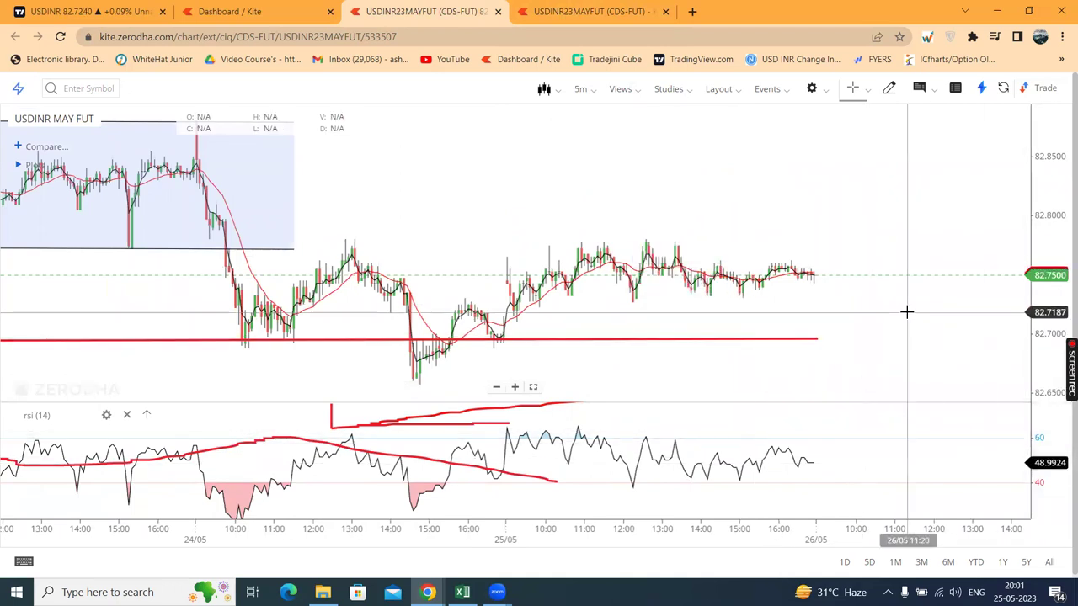
{"action": "scroll", "coordinate": [907, 311], "scroll_direction": "up", "scroll_amount": 2}
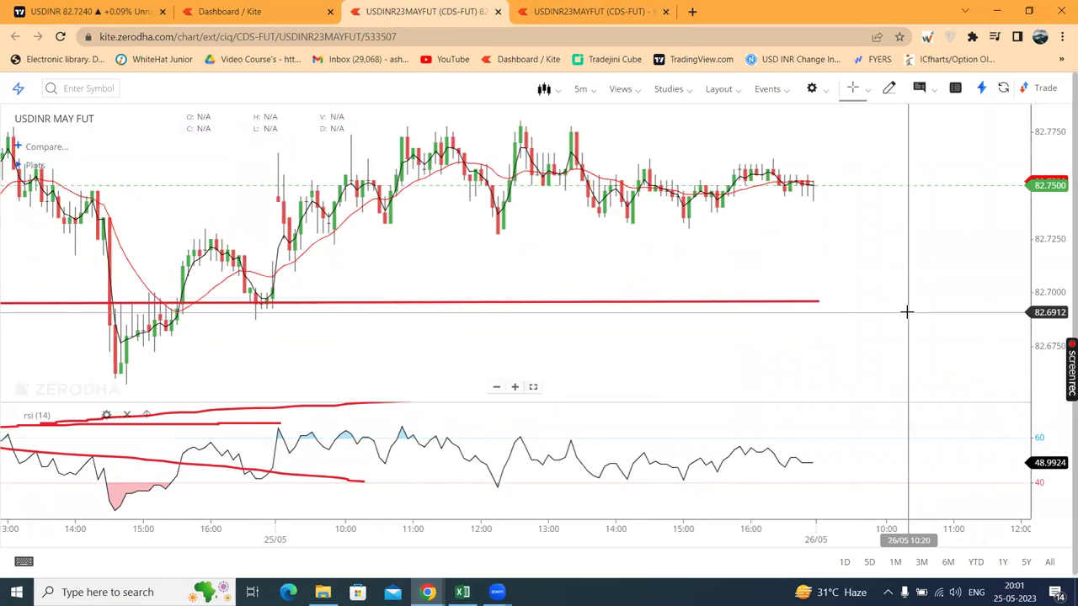
{"action": "scroll", "coordinate": [907, 312], "scroll_direction": "up", "scroll_amount": 2}
{"action": "scroll", "coordinate": [907, 311], "scroll_direction": "down", "scroll_amount": 2}
{"action": "scroll", "coordinate": [876, 313], "scroll_direction": "up", "scroll_amount": 1}
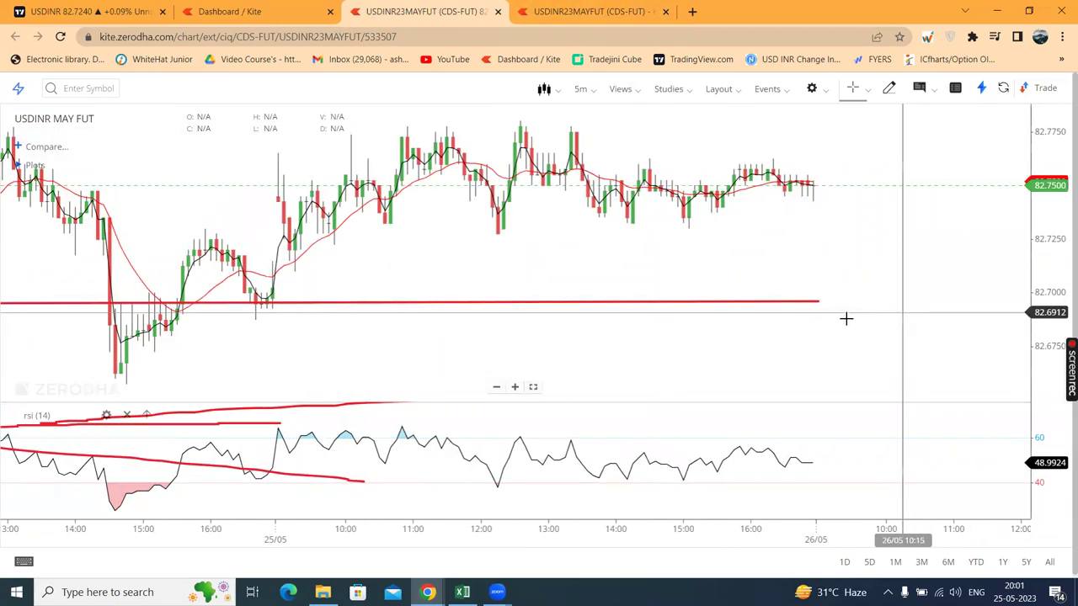